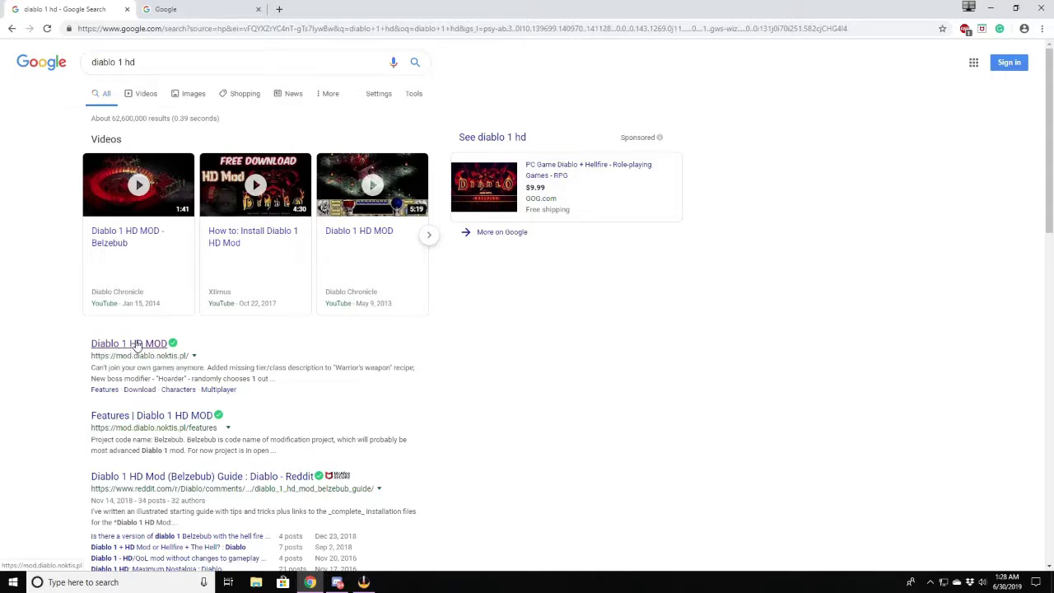
# - Open the Diablo 1 HD MOD site's Download page and follow the Project Tchernobog v0.1.5f download link
pyautogui.click(138, 344)
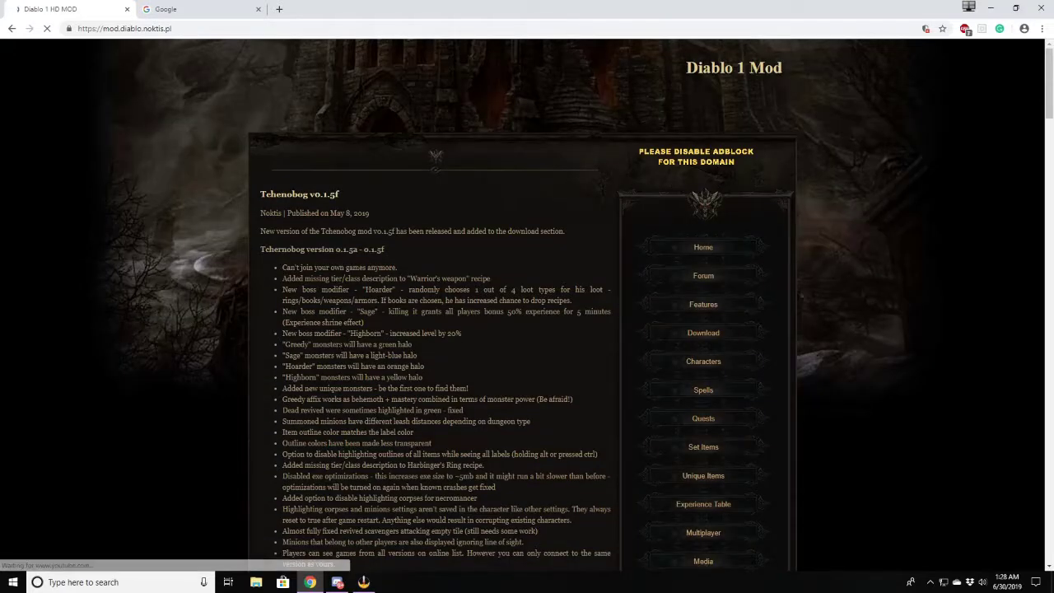
pyautogui.click(728, 336)
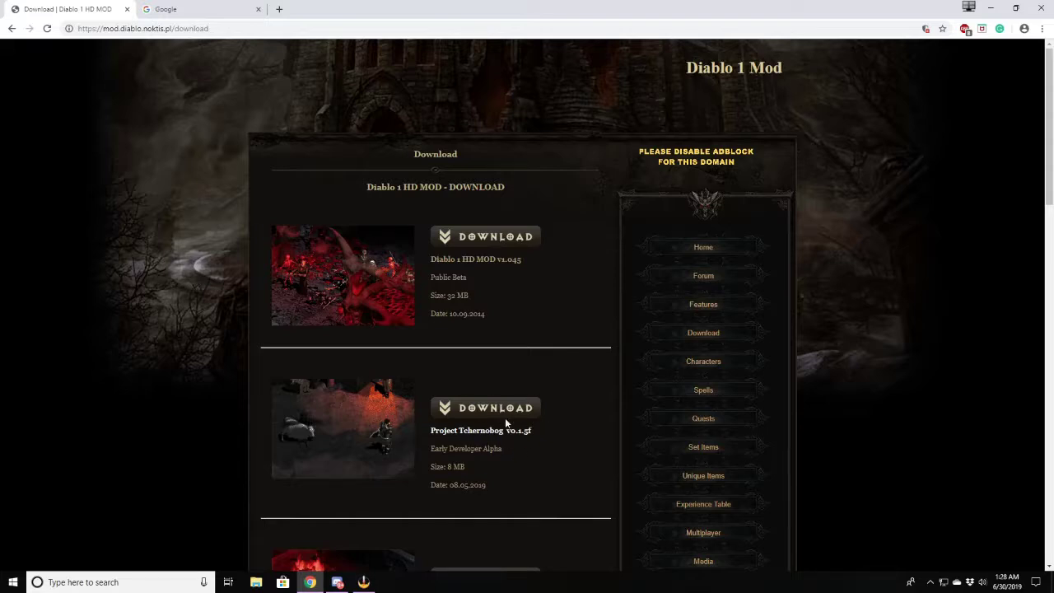
pyautogui.moveTo(474, 314); pyautogui.dragTo(366, 187)
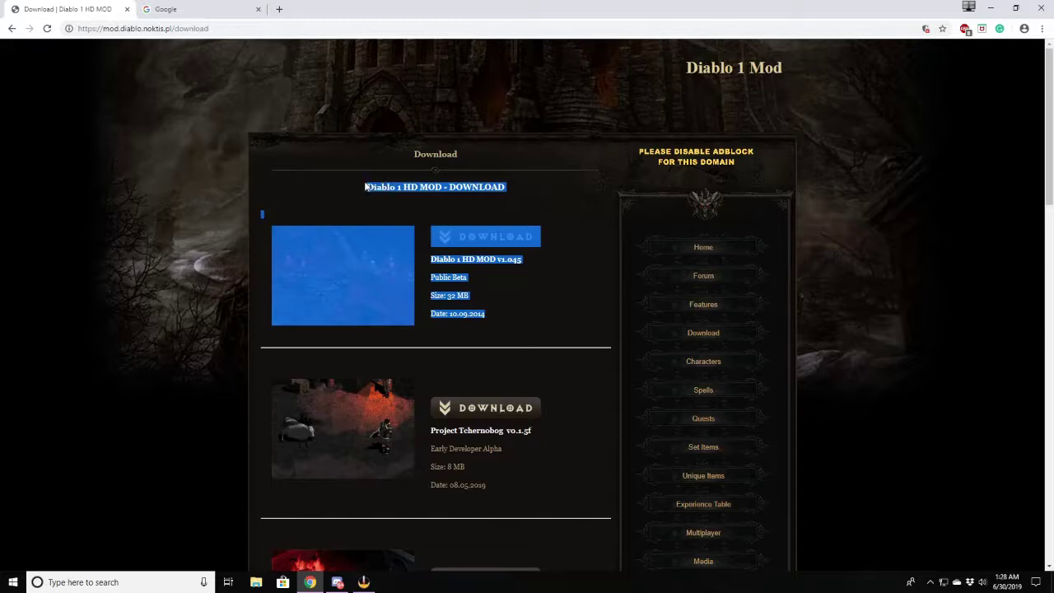
pyautogui.click(501, 216)
pyautogui.moveTo(507, 503); pyautogui.dragTo(450, 414)
pyautogui.click(581, 435)
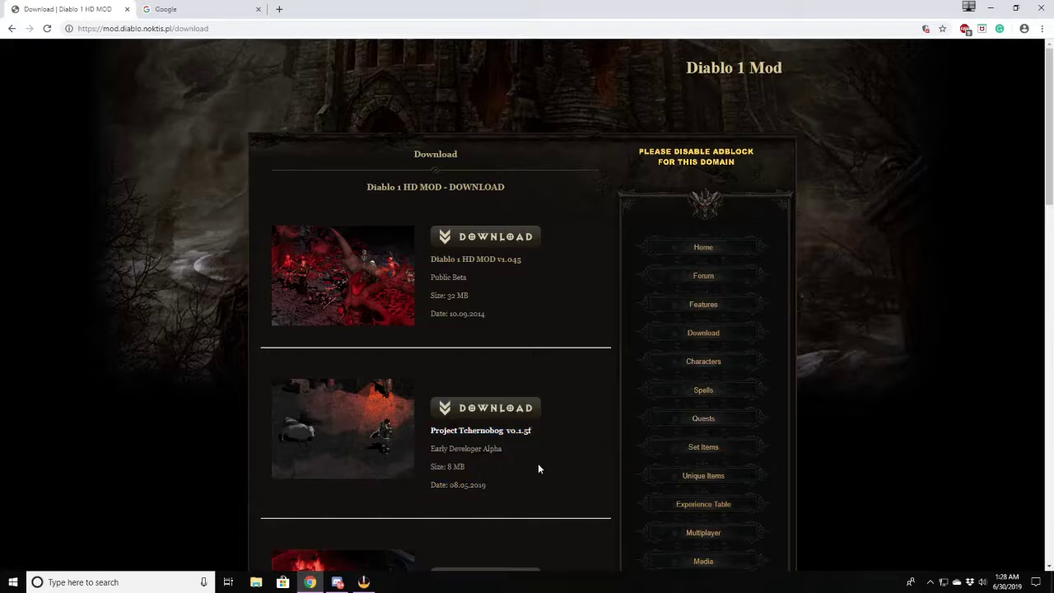
pyautogui.click(532, 413)
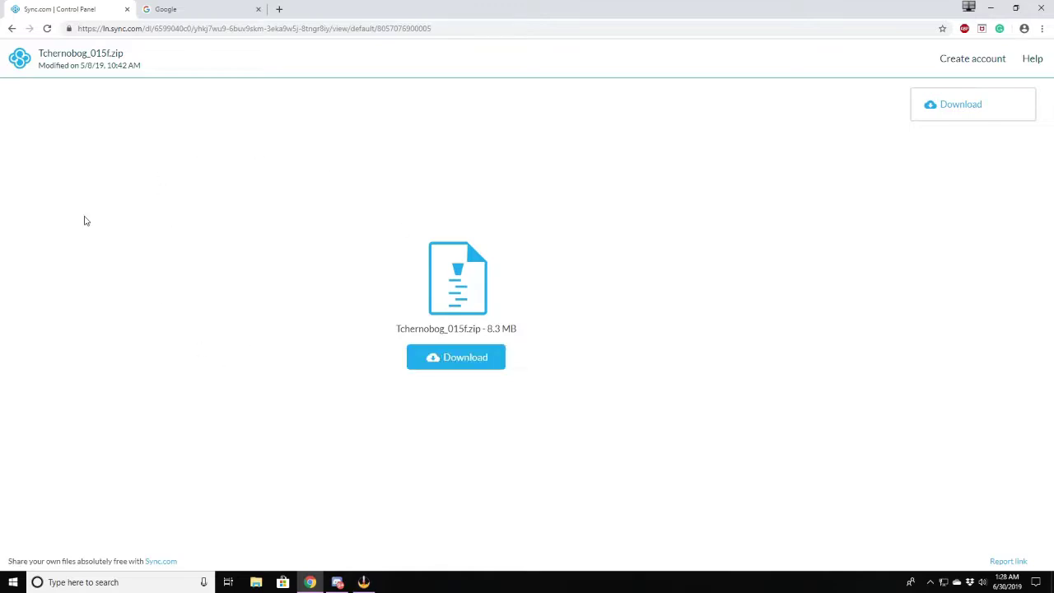
# - Go back from the Sync.com Tchernobog_015f.zip page to the mod download page
pyautogui.click(12, 28)
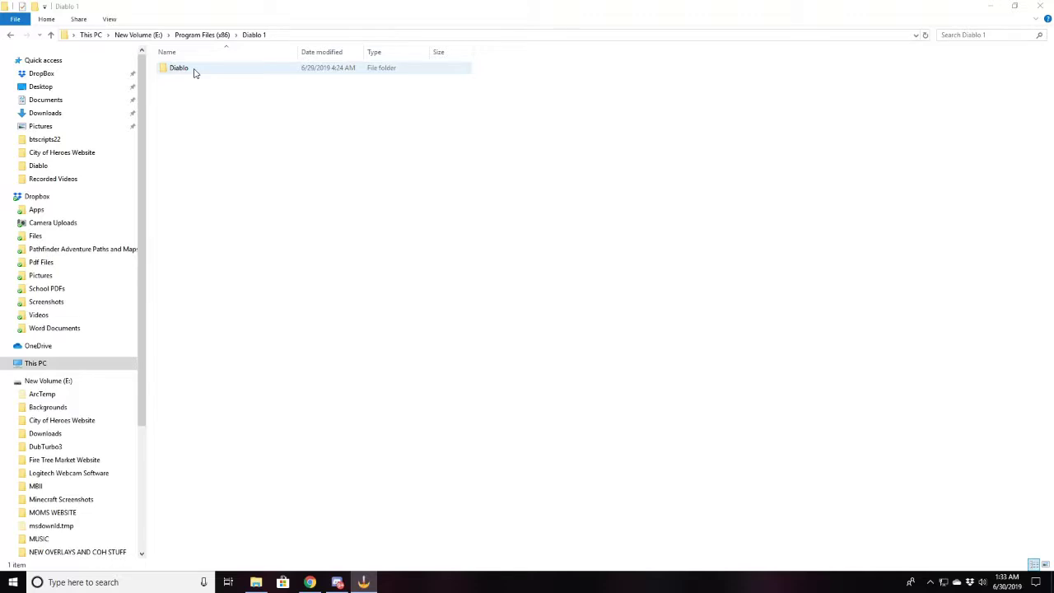
# - Open Diablo\Tchernobog_015f and inspect its Tchernobog0.1.5f application and DIABDAT data file
pyautogui.doubleClick(195, 72)
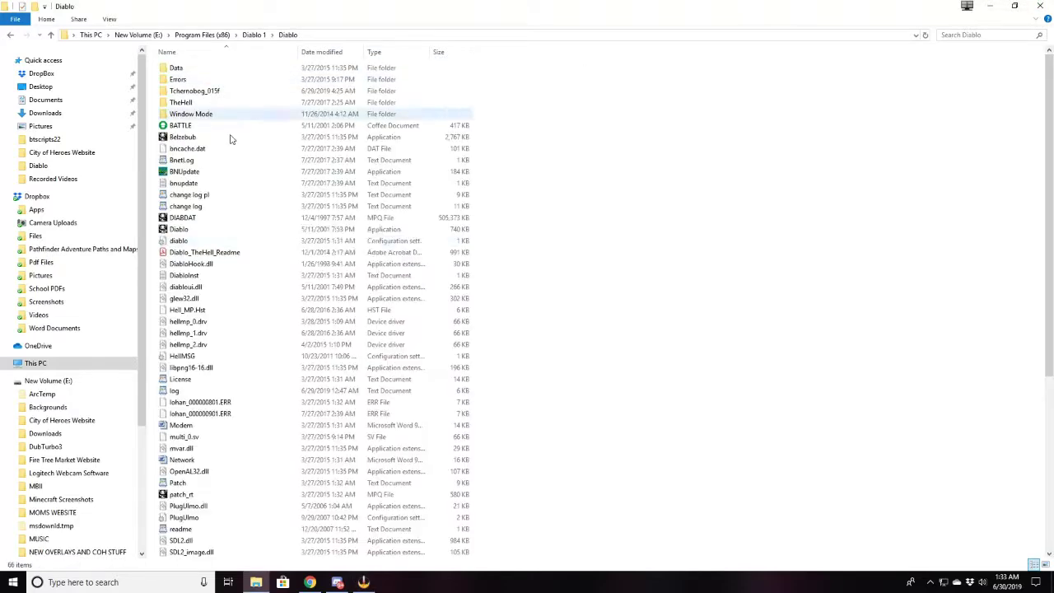
pyautogui.click(218, 92)
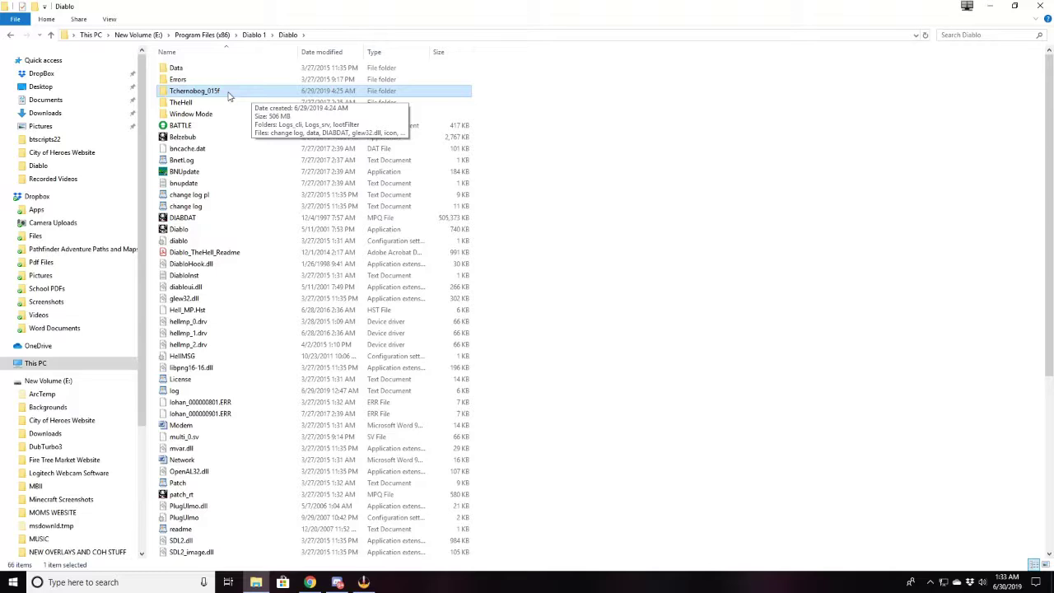
pyautogui.doubleClick(228, 95)
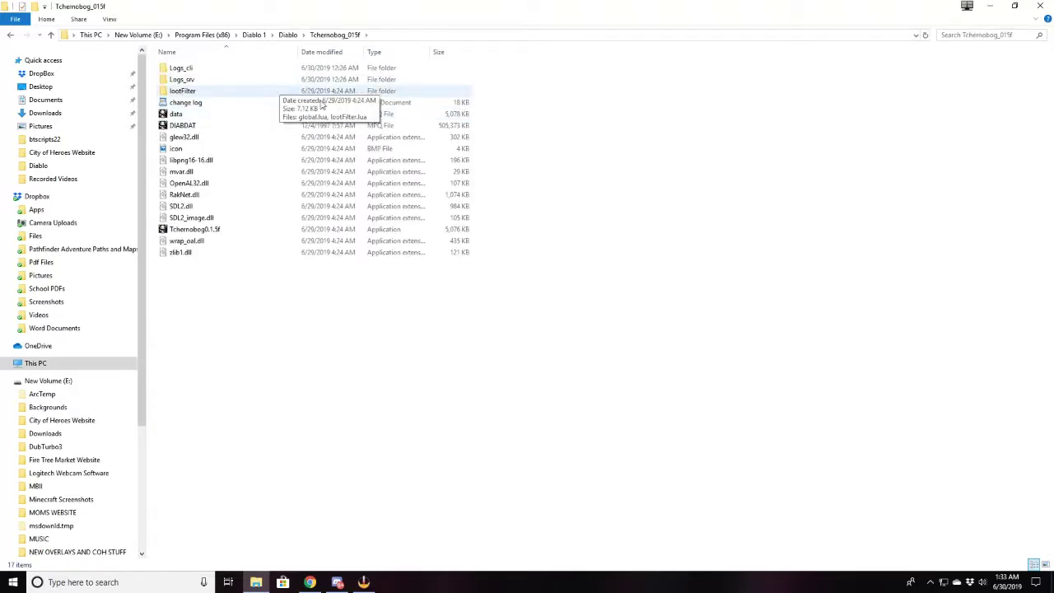
pyautogui.click(206, 234)
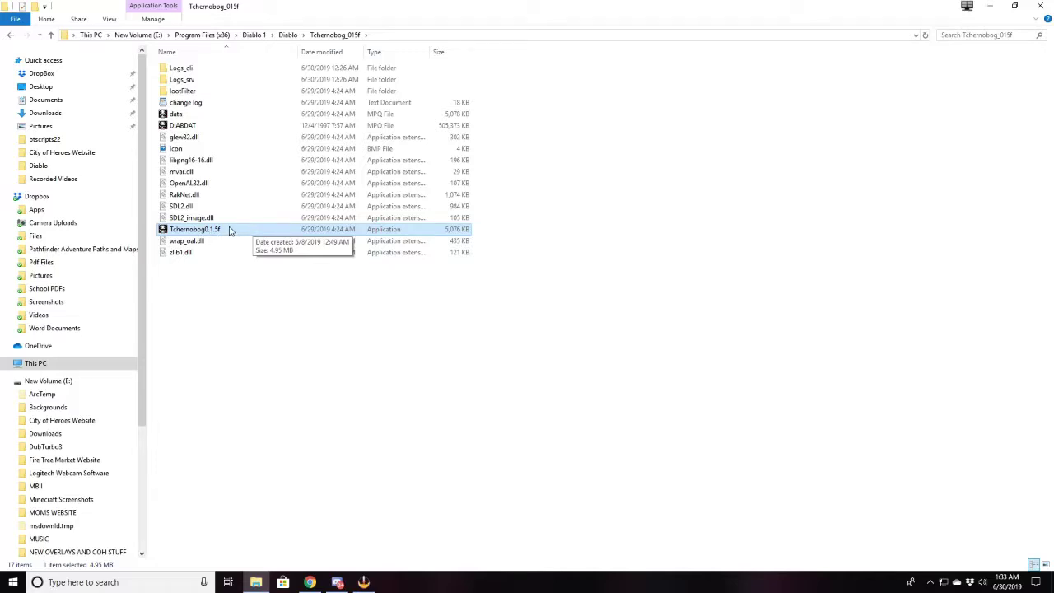
pyautogui.click(217, 129)
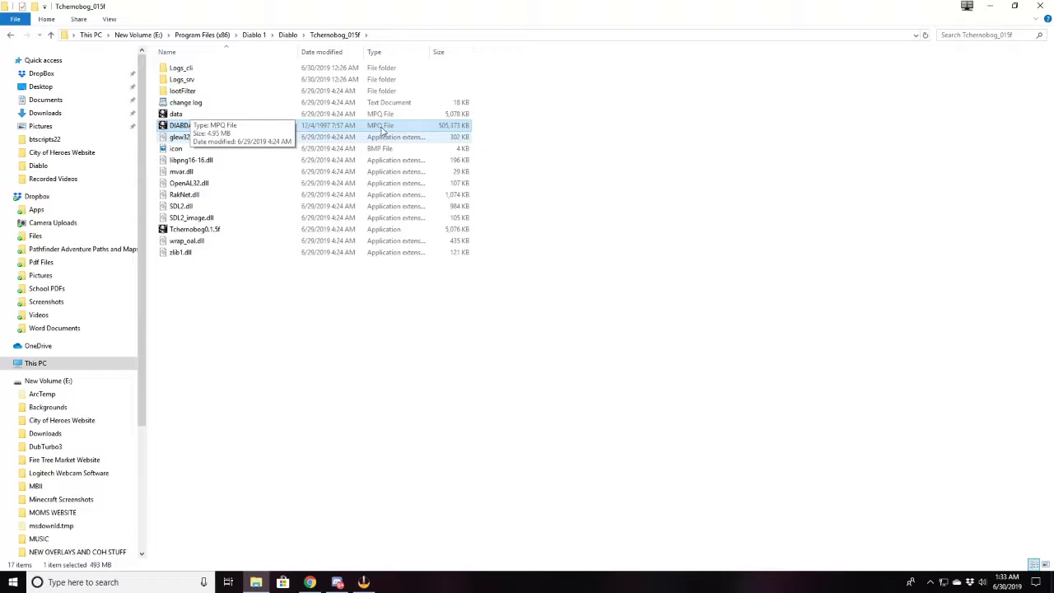
pyautogui.click(351, 369)
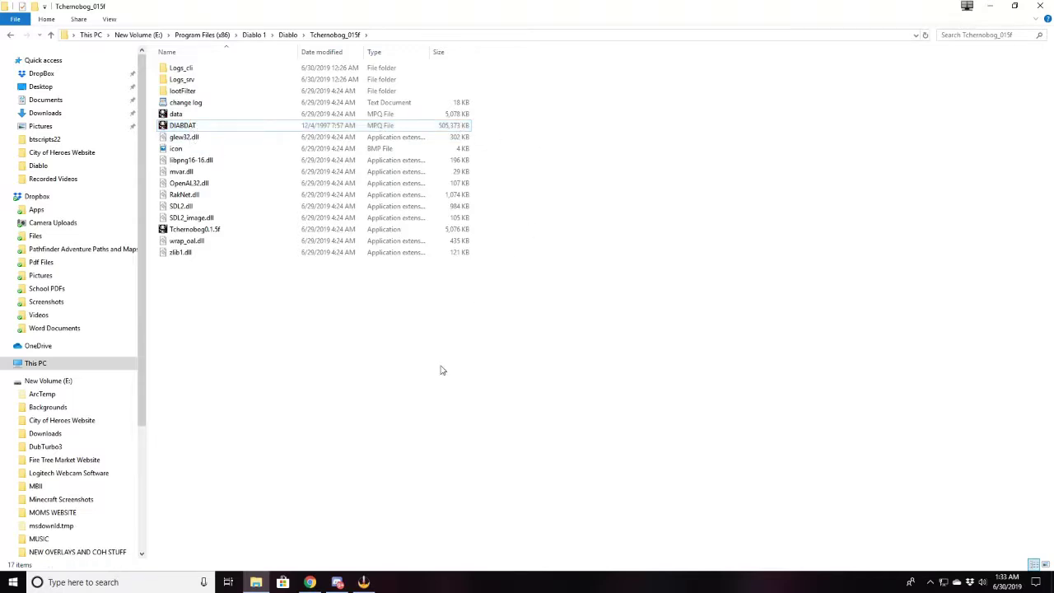
# - Close the WeTransfer Plus sign-in panel and switch between the mod and WeTransfer browser tabs
pyautogui.hotkey('alt', 'Tab')
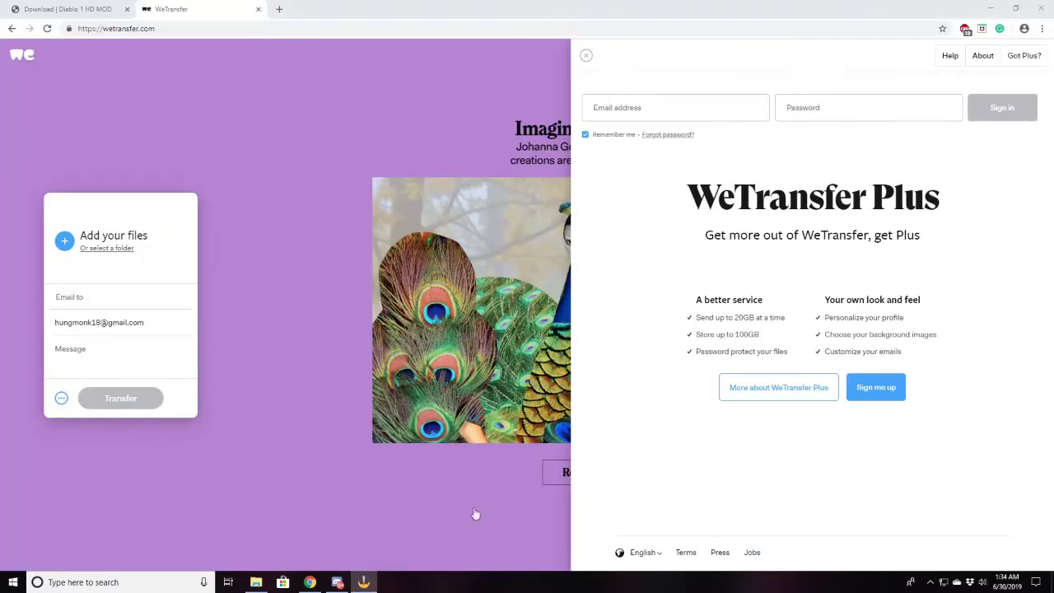
pyautogui.click(266, 339)
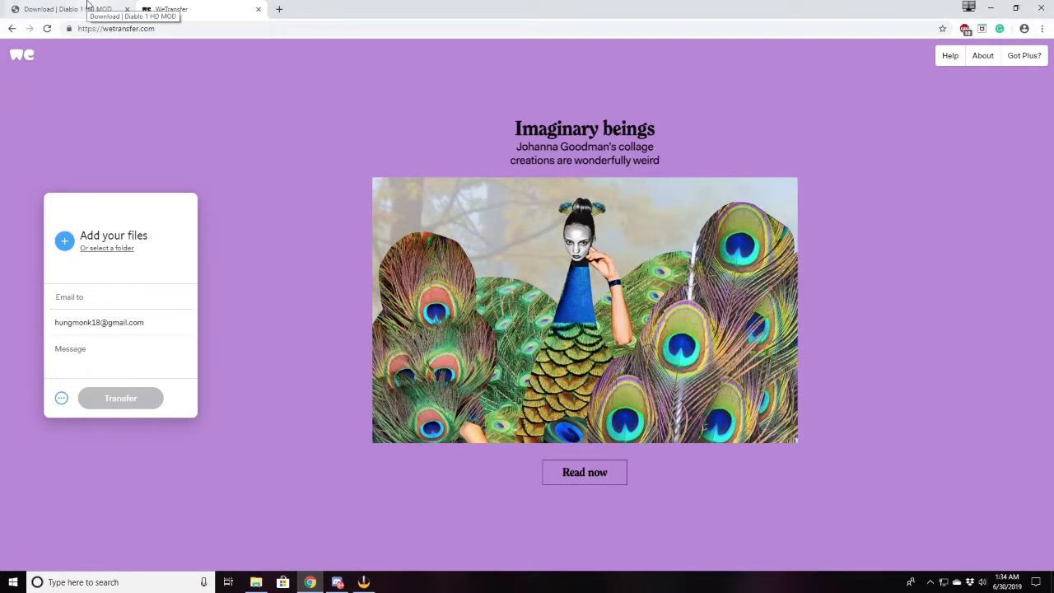
pyautogui.click(88, 5)
pyautogui.click(144, 6)
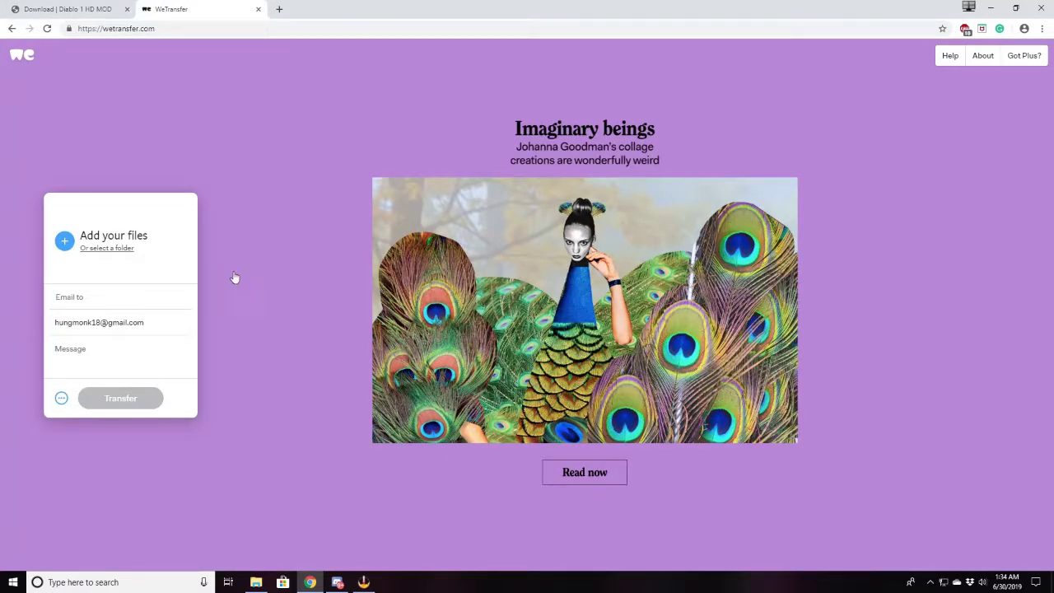
pyautogui.moveTo(104, 248)
# - Check the Tchernobog0.1.5f application in Tchernobog_015f, then move to Google's search box
pyautogui.click(255, 582)
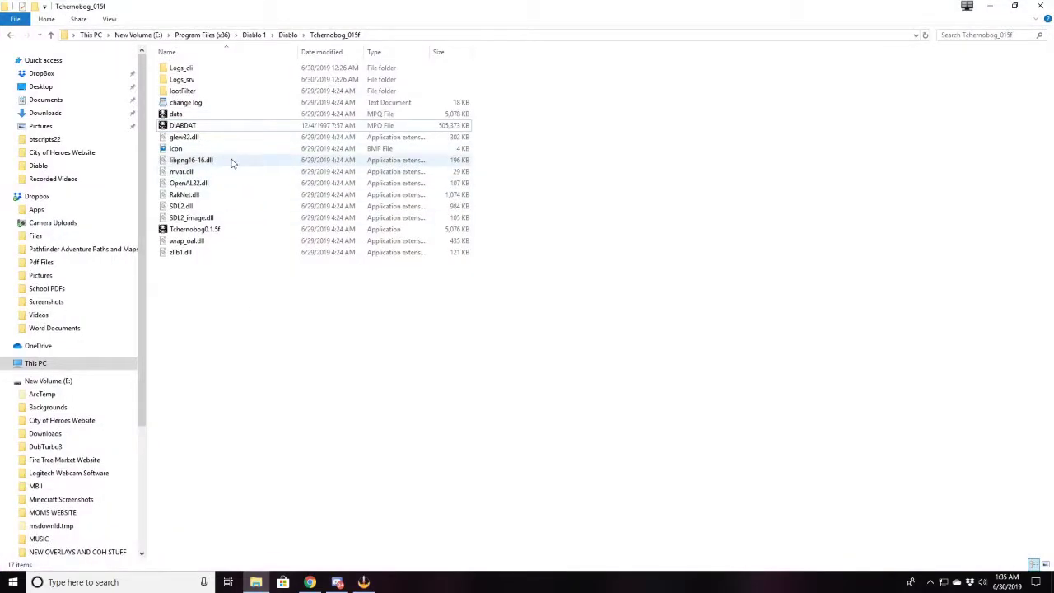
pyautogui.click(195, 129)
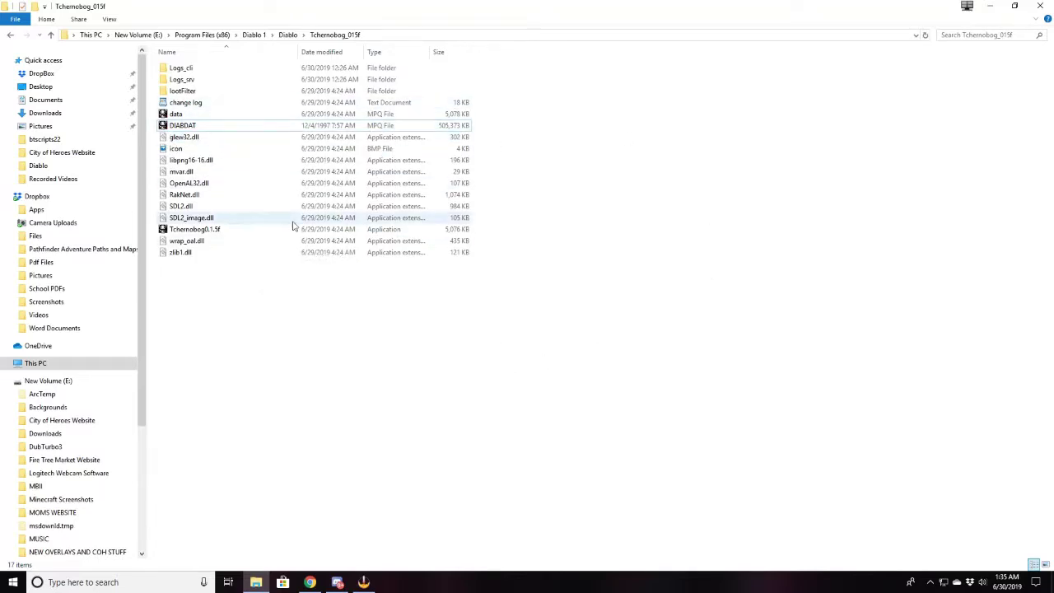
pyautogui.click(210, 233)
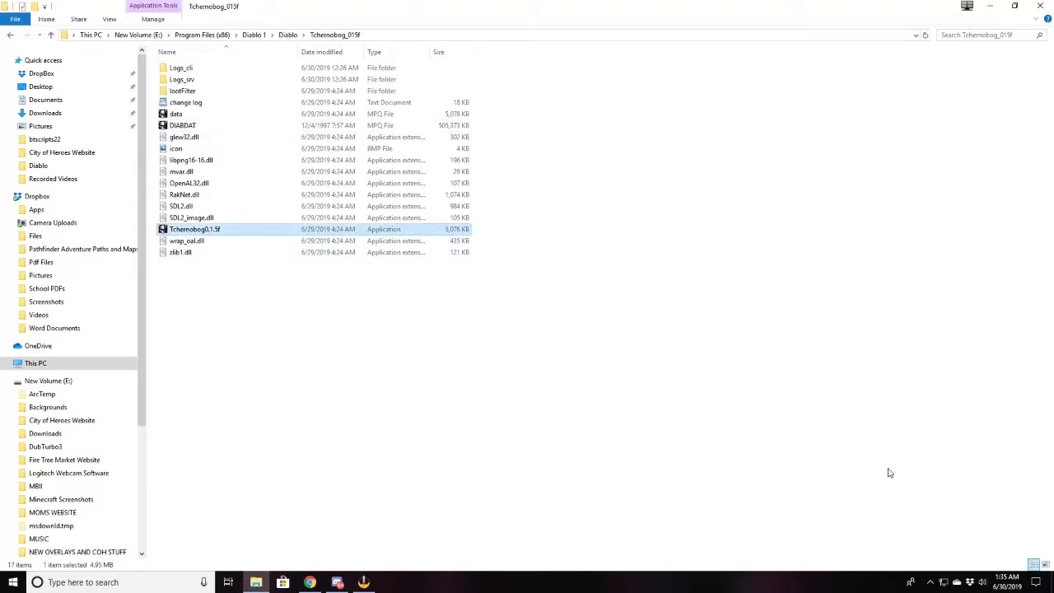
pyautogui.press('Return')
pyautogui.click(478, 228)
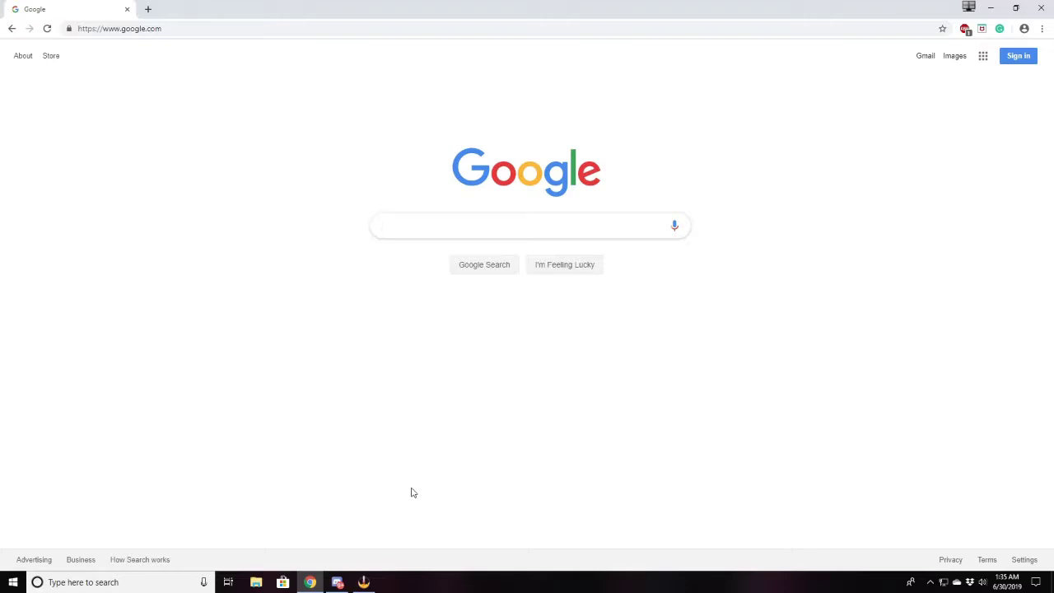
# - Search Google for 'hamachi' to reach the vpn.net page, then return to Program Files (x86)
pyautogui.write('amachi')
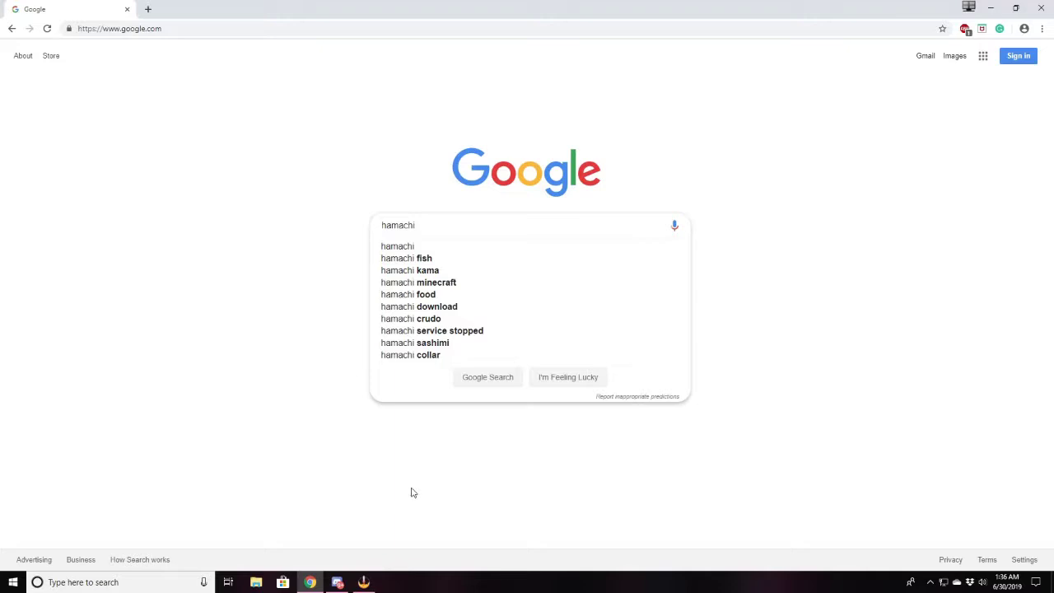
pyautogui.press('Return')
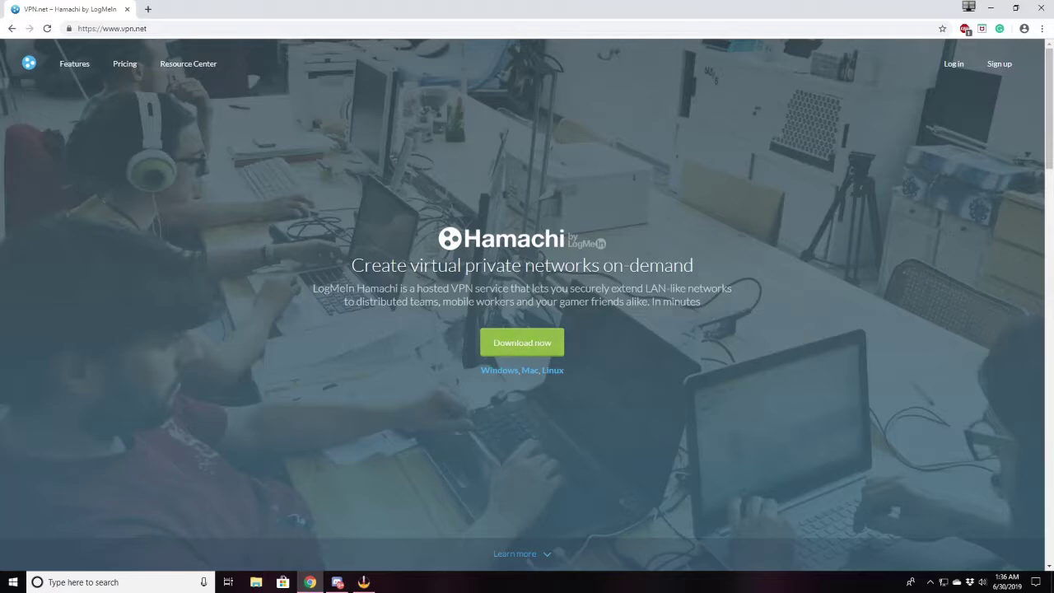
pyautogui.hotkey('alt', 'Tab')
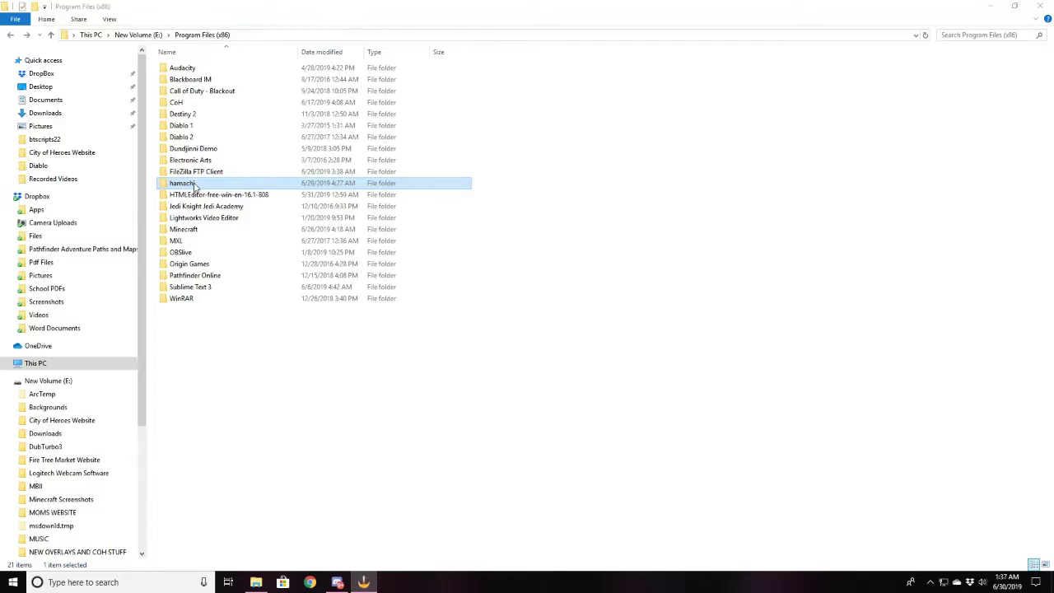
# - Launch hamachi-2-ui from the hamachi folder and close the File Explorer window
pyautogui.doubleClick(195, 184)
pyautogui.click(182, 92)
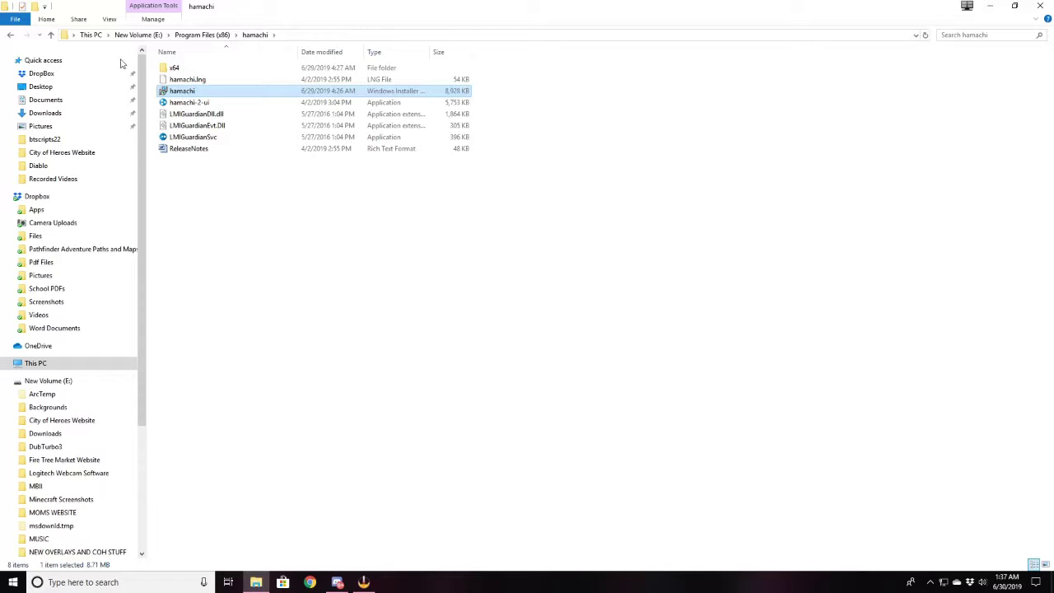
pyautogui.click(11, 35)
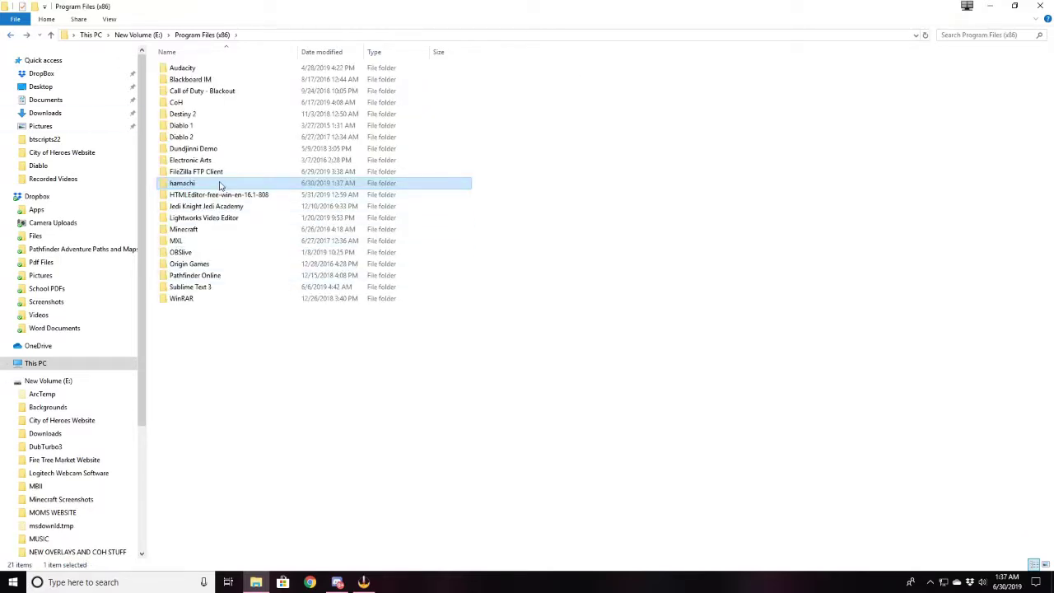
pyautogui.doubleClick(191, 185)
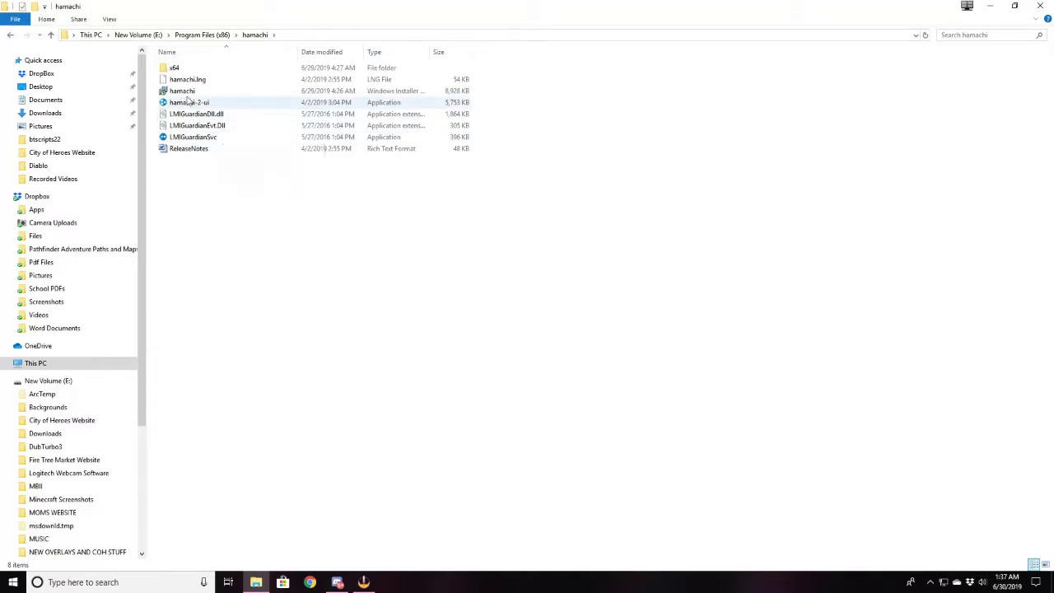
pyautogui.doubleClick(205, 106)
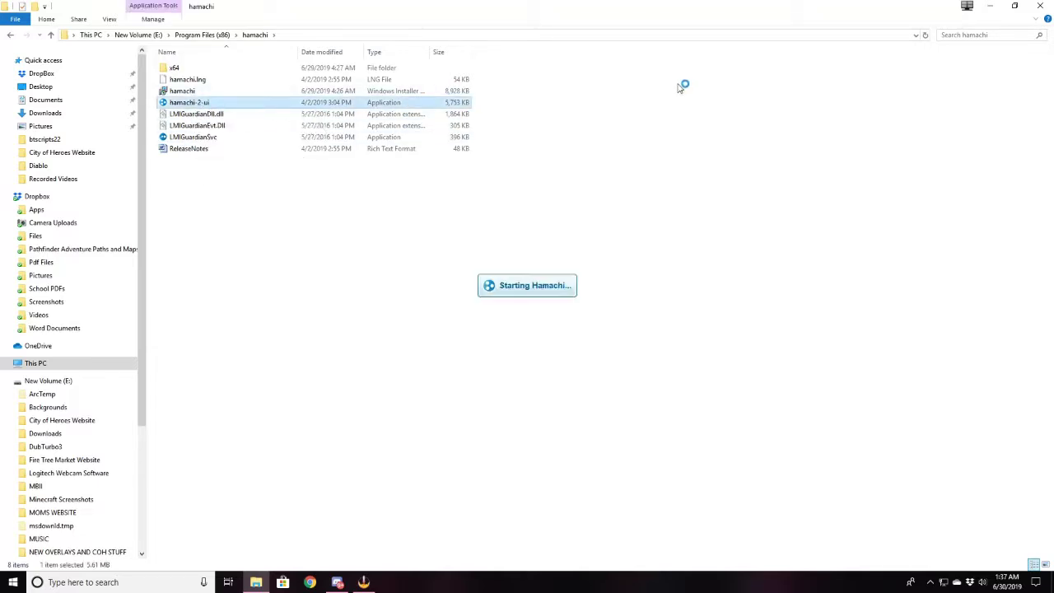
pyautogui.click(1037, 5)
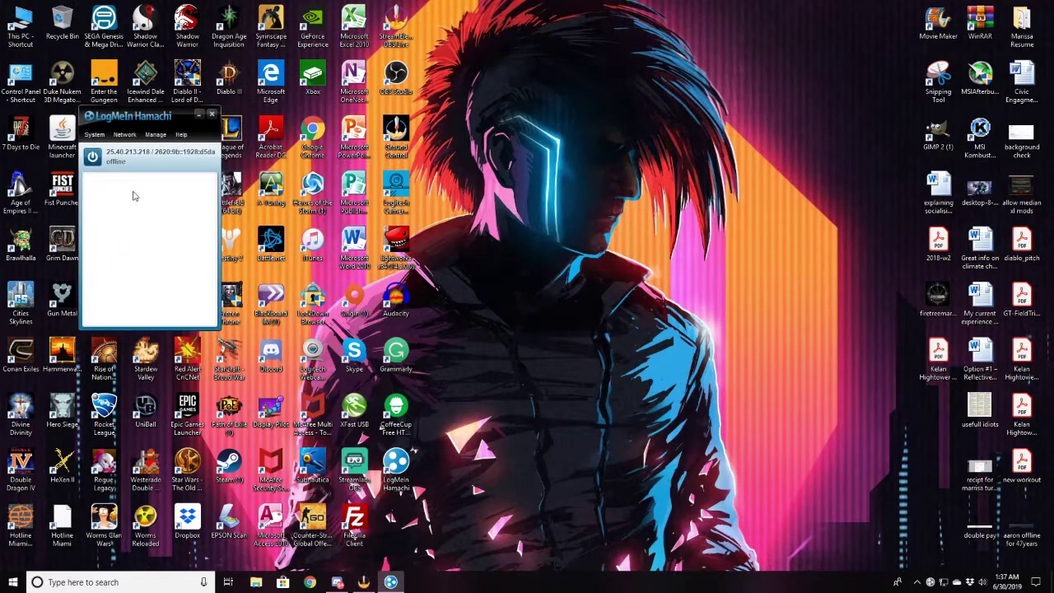
# - Power on the Hamachi client so it starts logging in
pyautogui.click(93, 160)
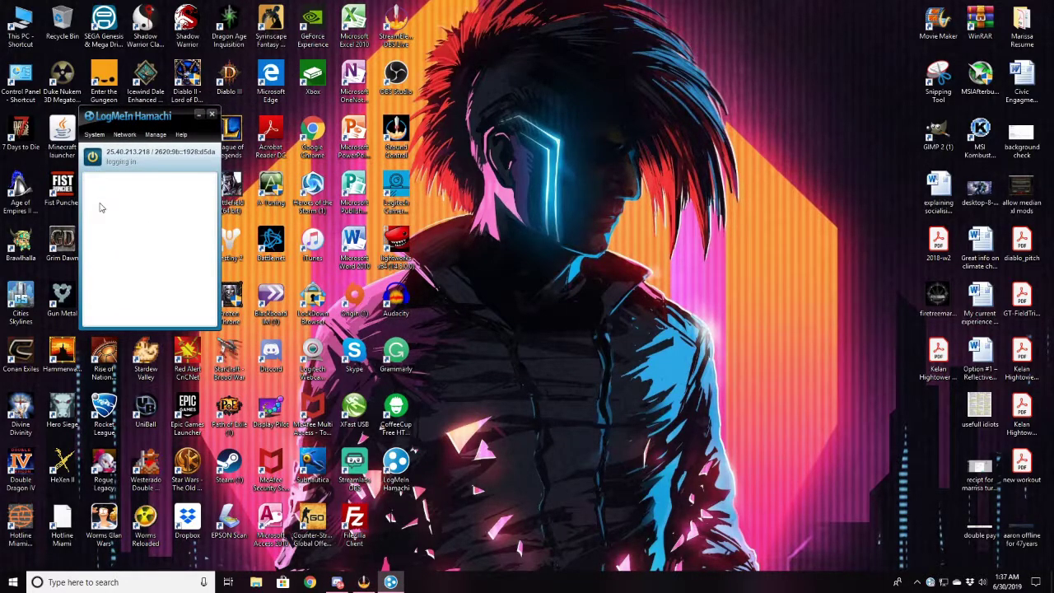